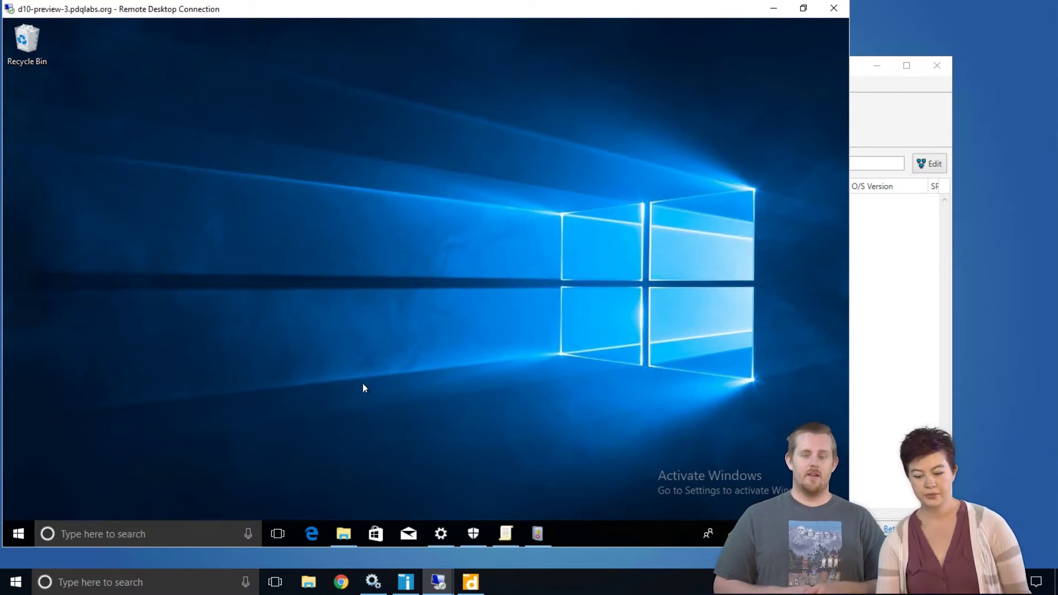
Switch Controlled folder access On in Virus & threat protection settings and approve the UAC prompt
click(472, 533)
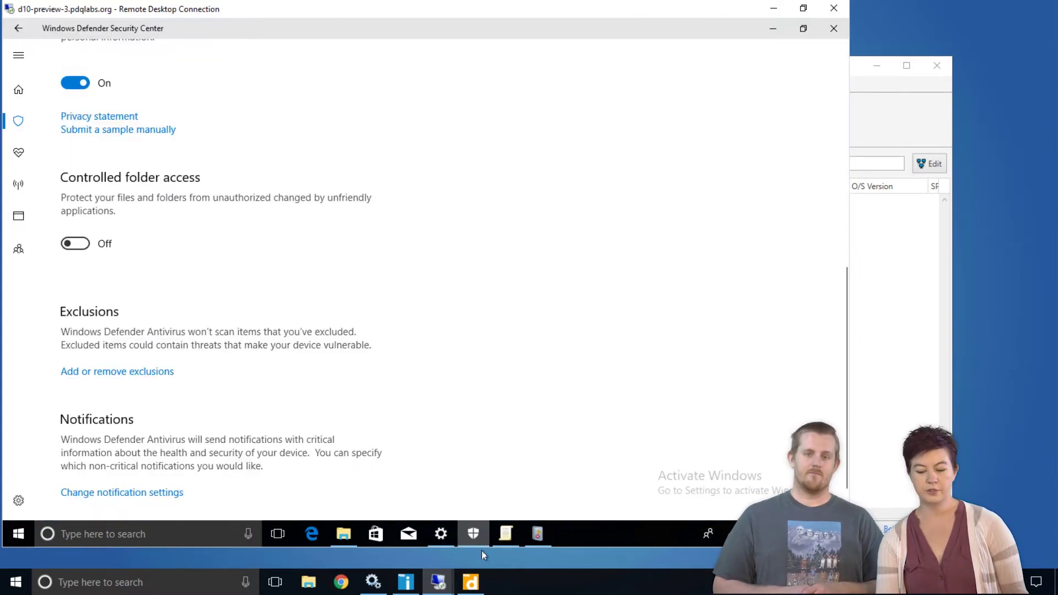
scroll(308, 362, up, 4)
scroll(308, 363, up, 3)
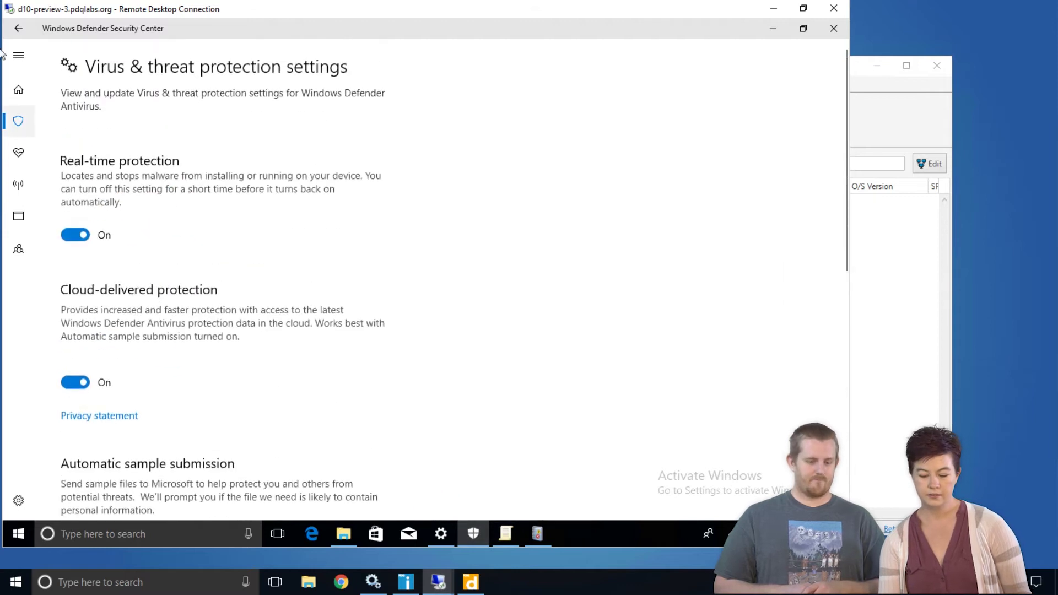
click(18, 89)
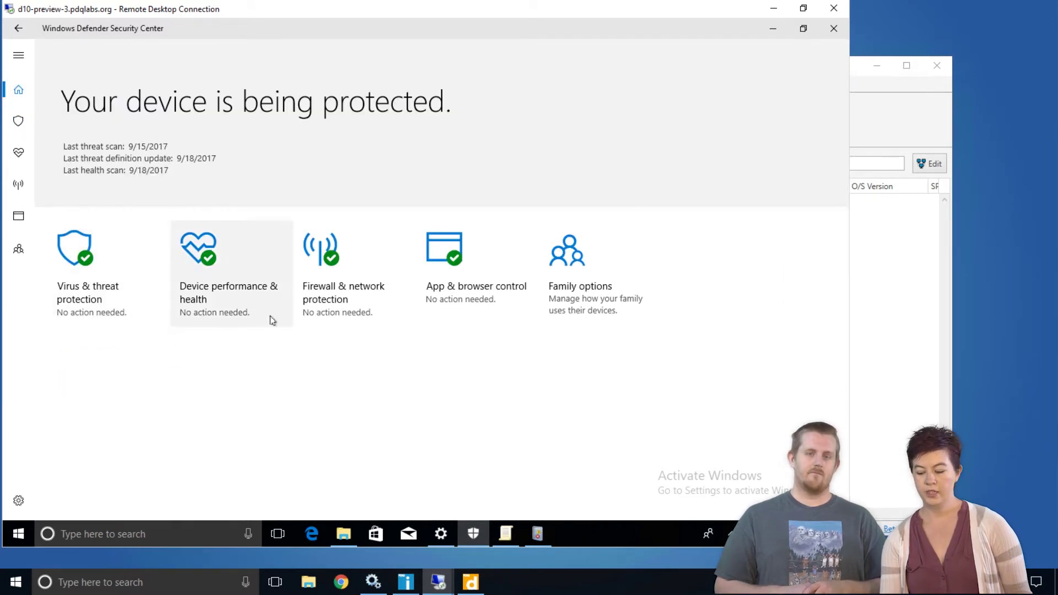
click(65, 283)
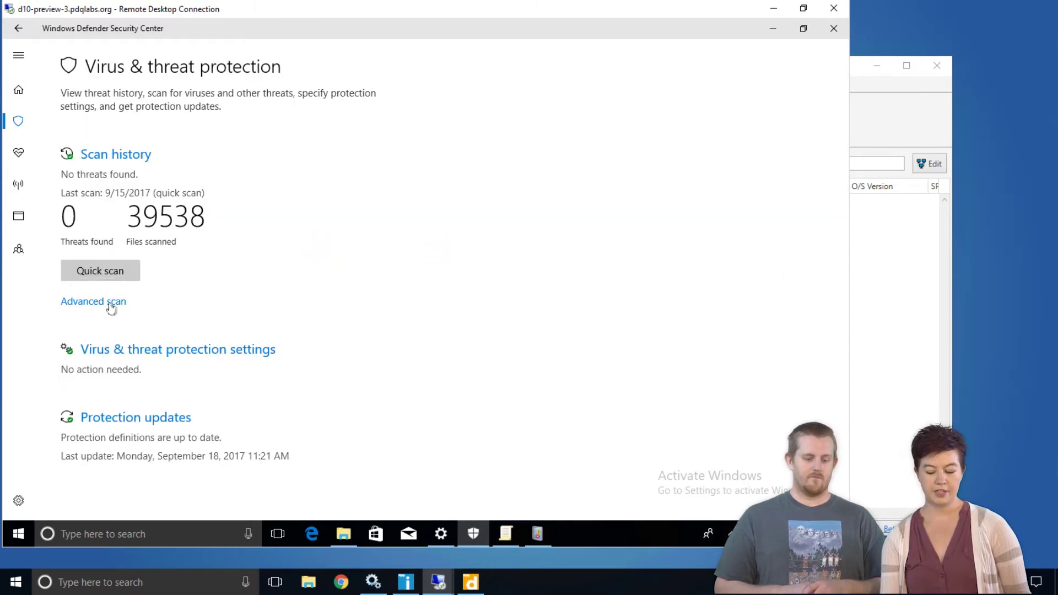
click(152, 356)
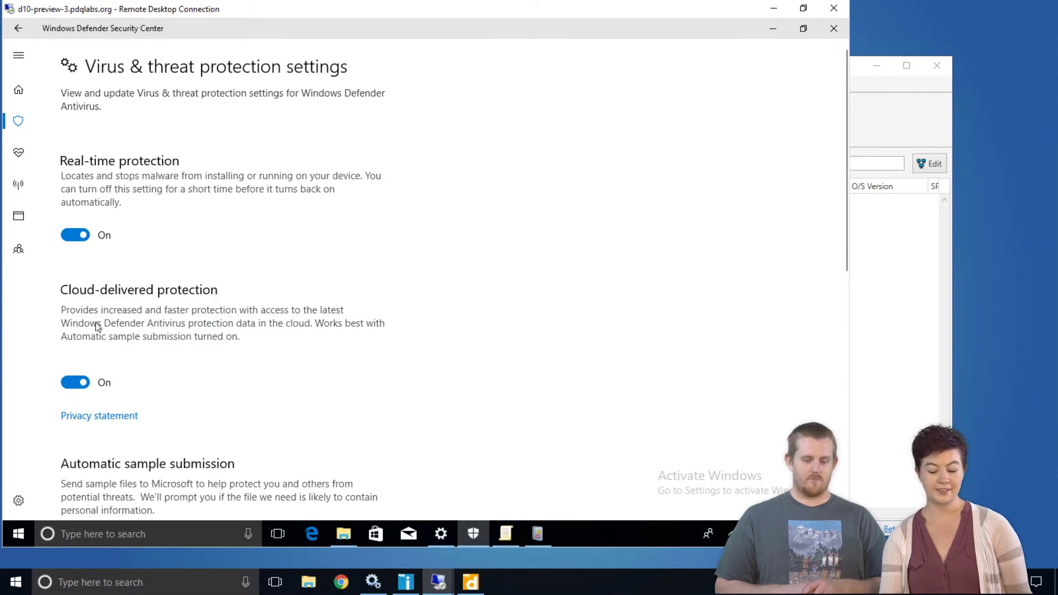
scroll(116, 277, down, 8)
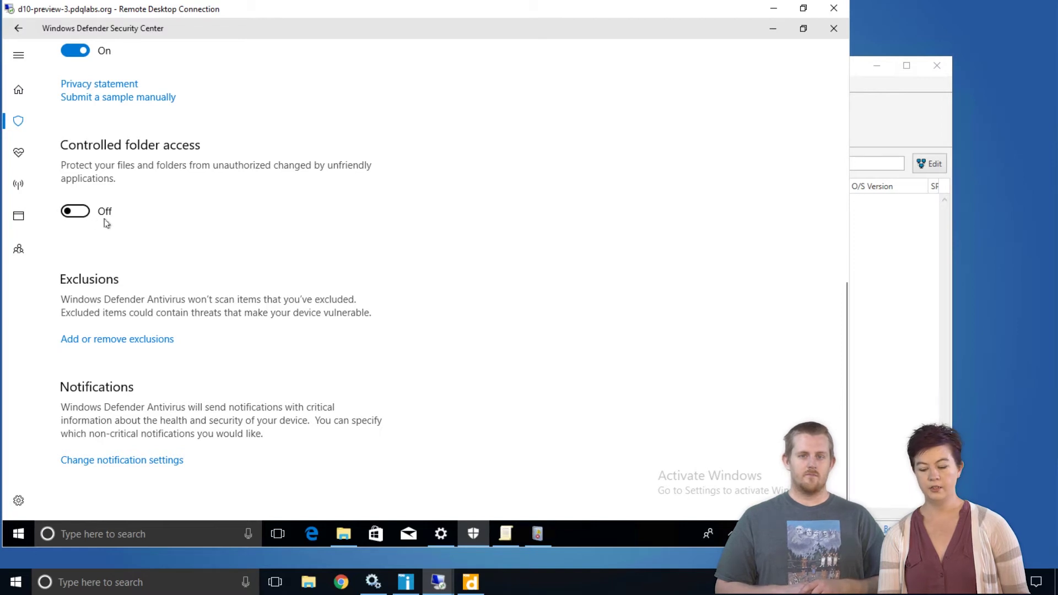
click(83, 215)
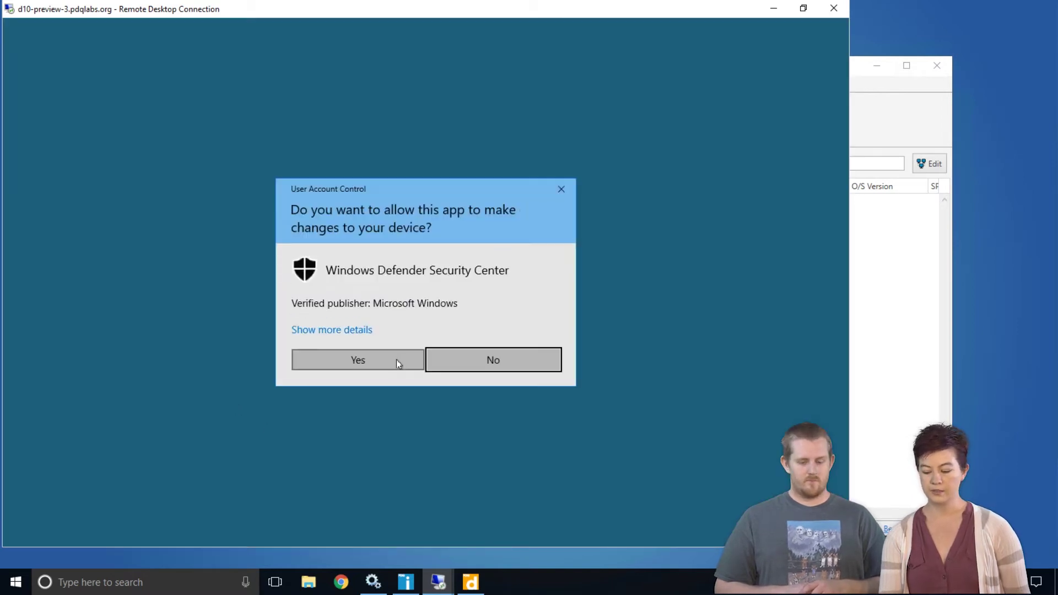
click(387, 365)
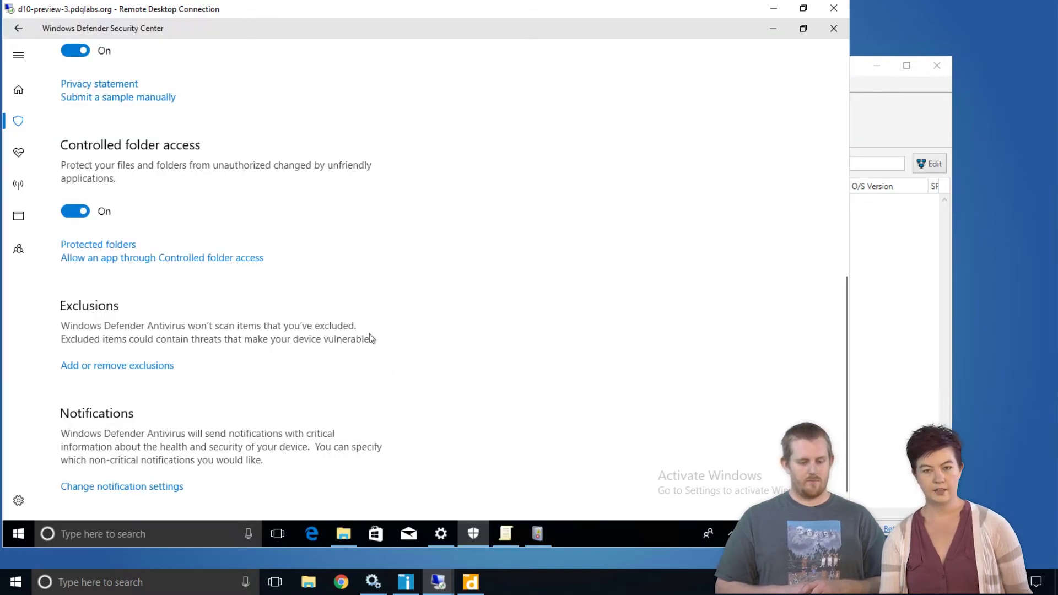
click(113, 245)
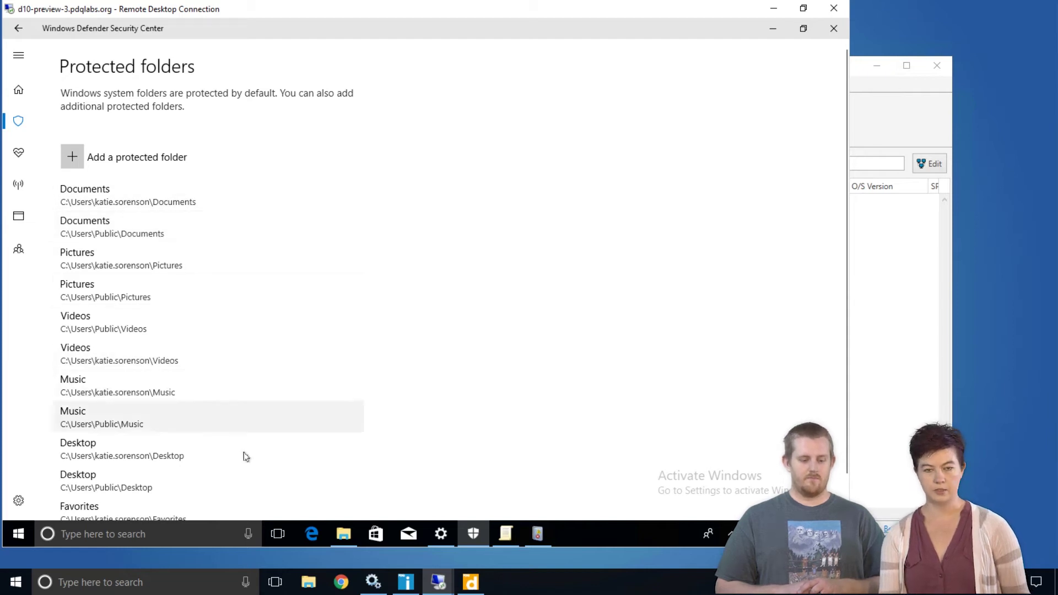
scroll(230, 417, down, 1)
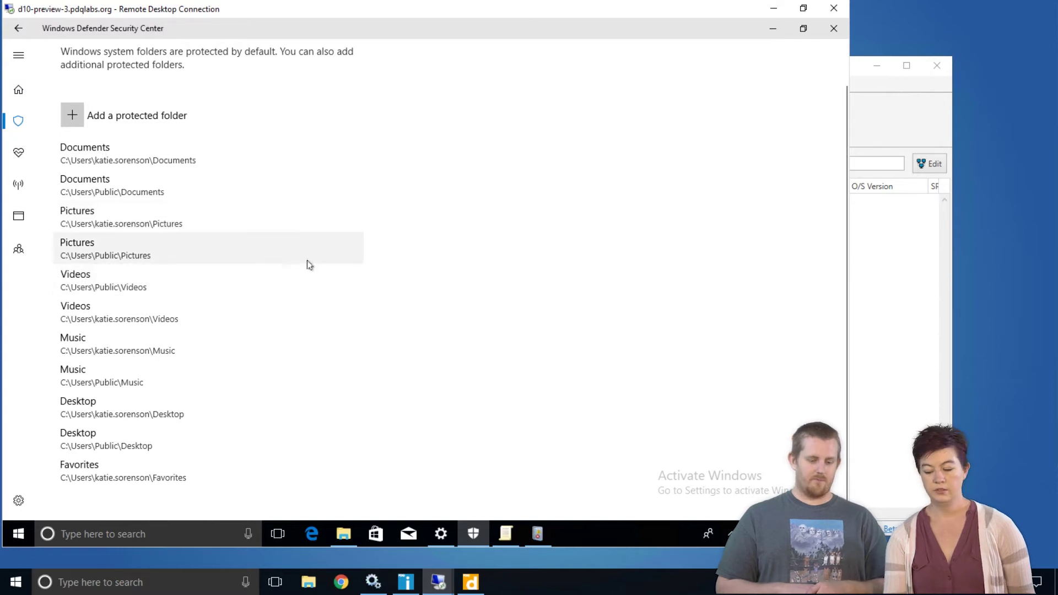
click(71, 115)
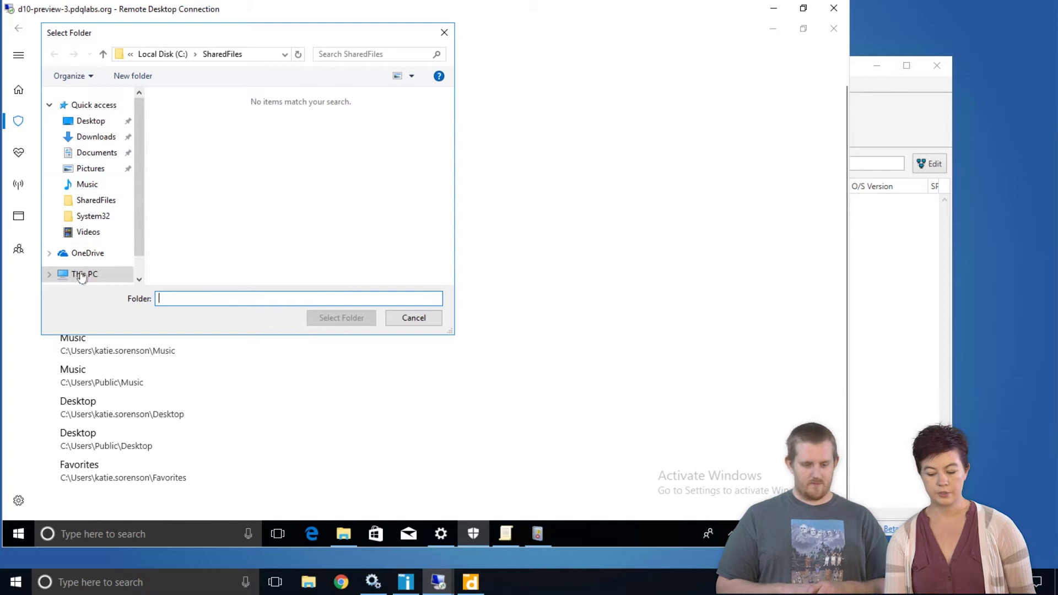
Add C:\SharedFiles as a protected folder, approve the prompt, and expand its new list entry
click(83, 274)
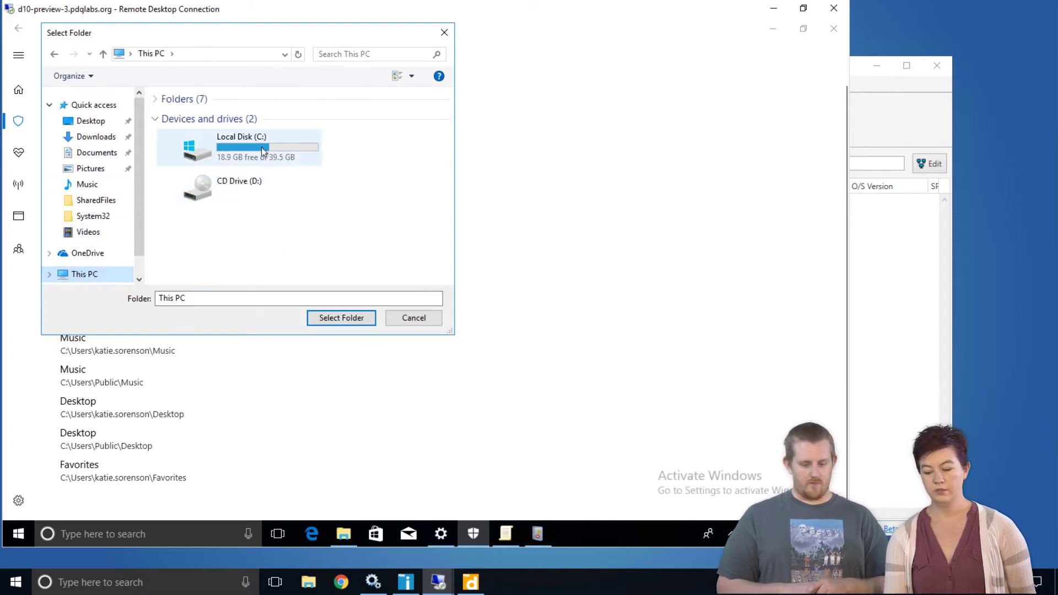
double_click(262, 151)
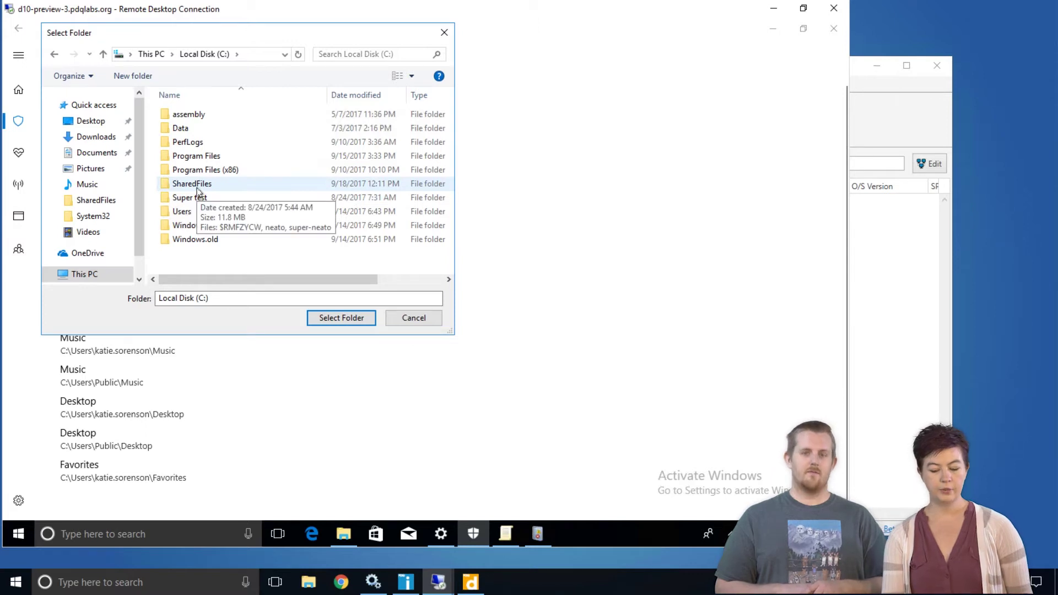
double_click(205, 186)
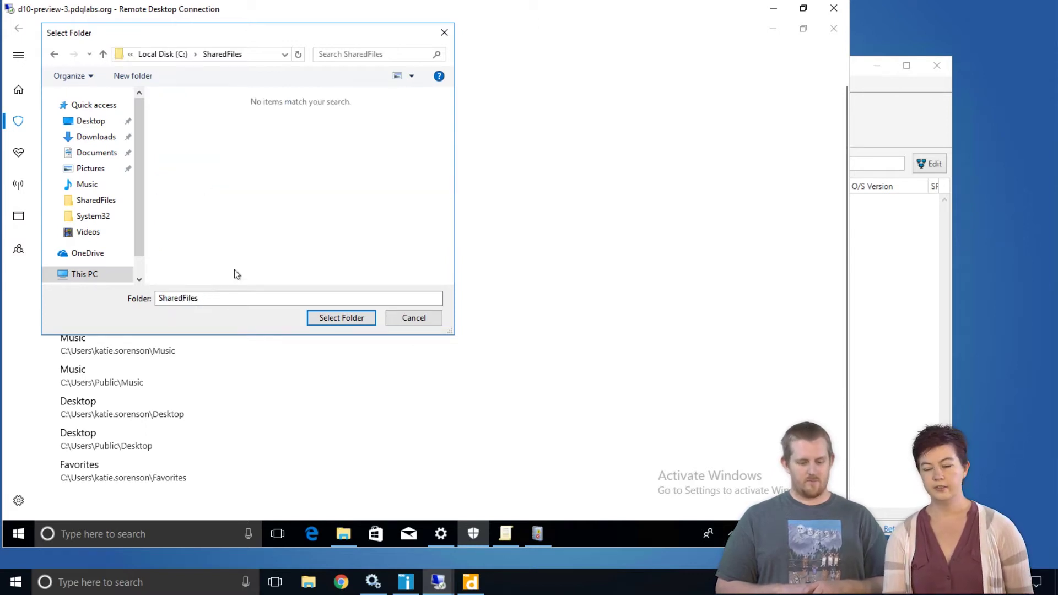
click(352, 317)
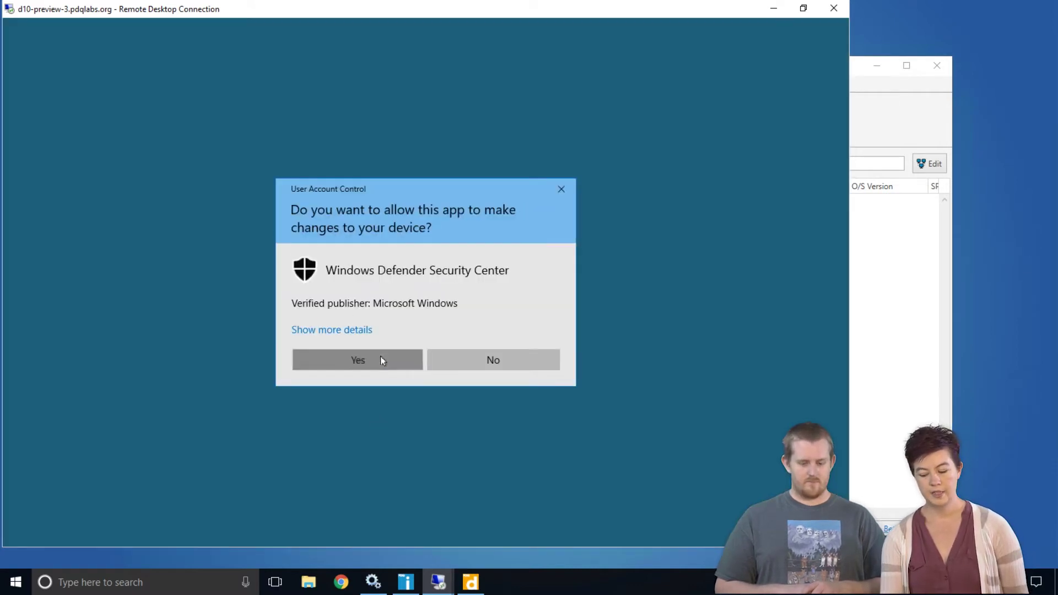
click(380, 358)
click(109, 160)
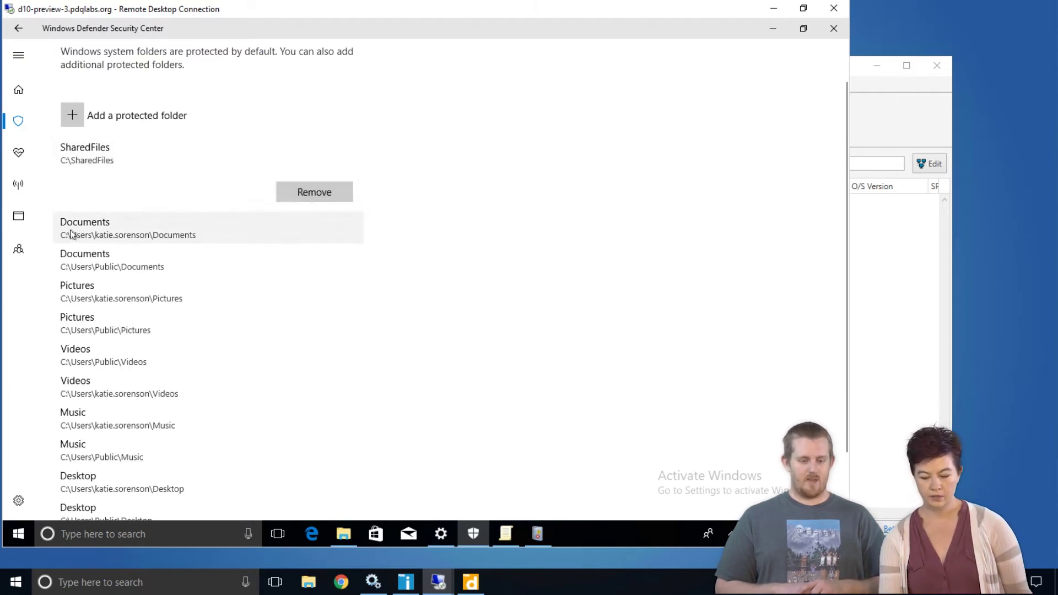
Return to Virus & threat protection settings and reach the Controlled folder access allowed-apps page
click(22, 120)
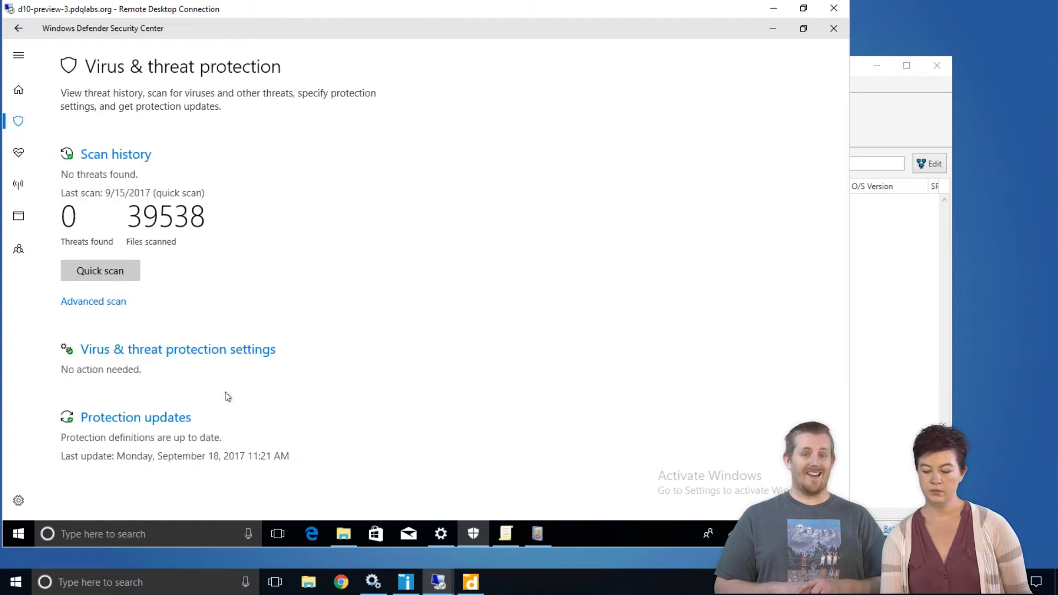
click(116, 351)
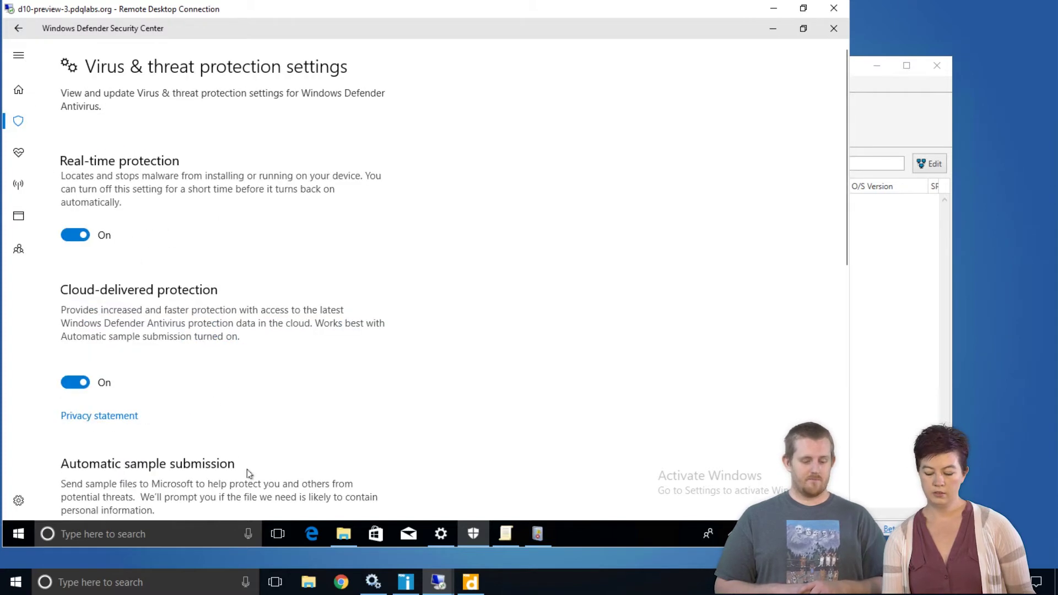
scroll(212, 419, down, 3)
scroll(209, 408, down, 3)
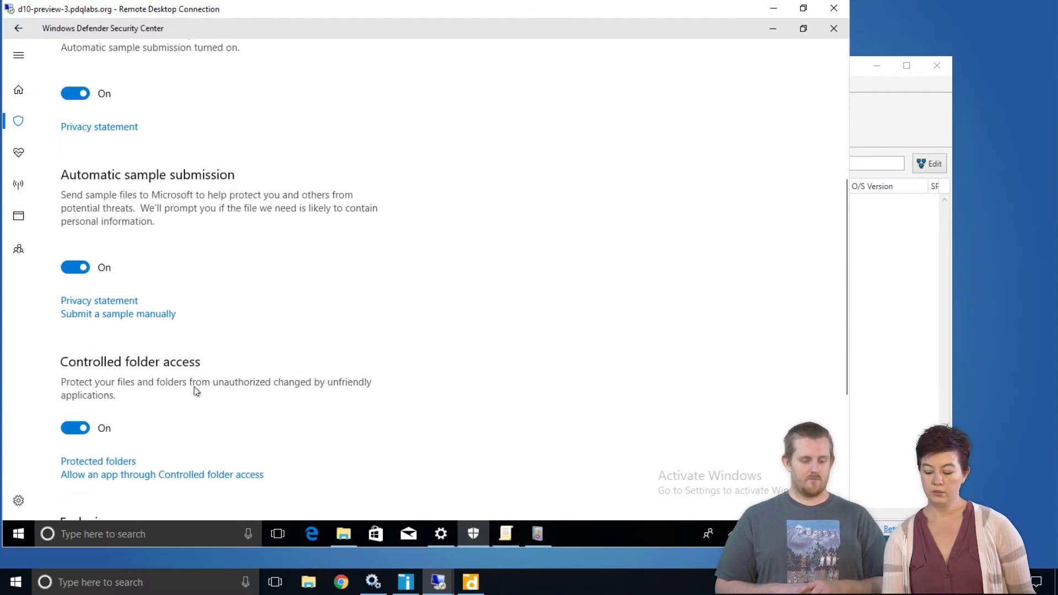
click(160, 477)
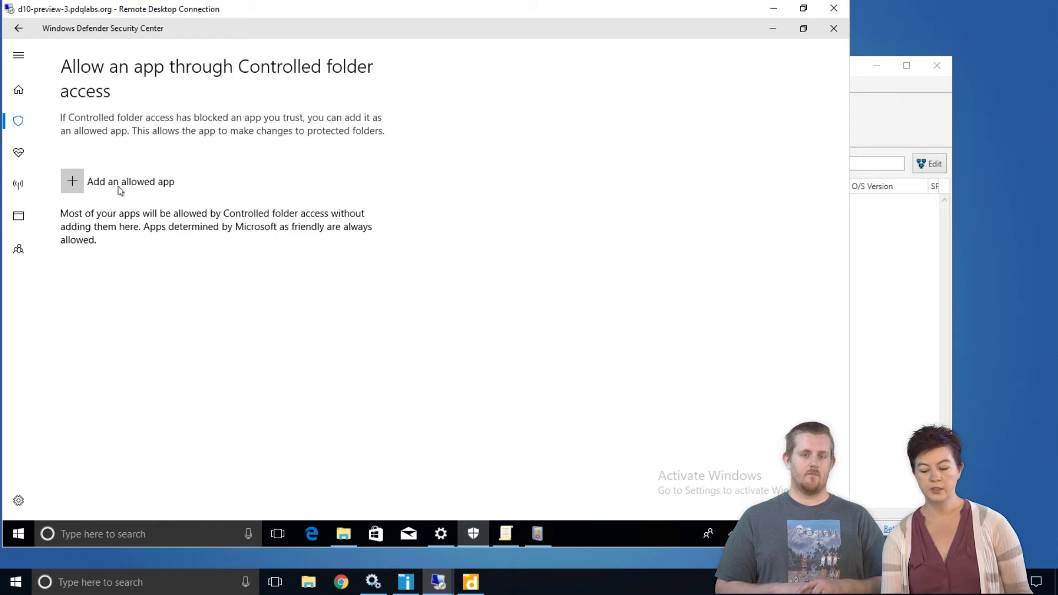
Allow krita.exe from C:\Program Files\Krita (x64)\bin and approve the administrator prompt
click(72, 184)
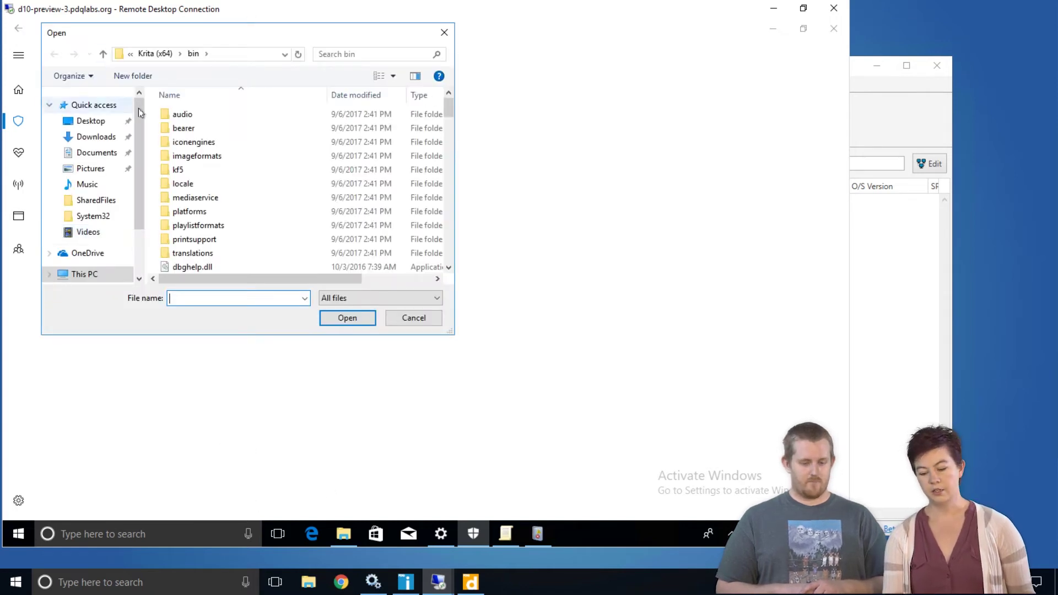
click(284, 54)
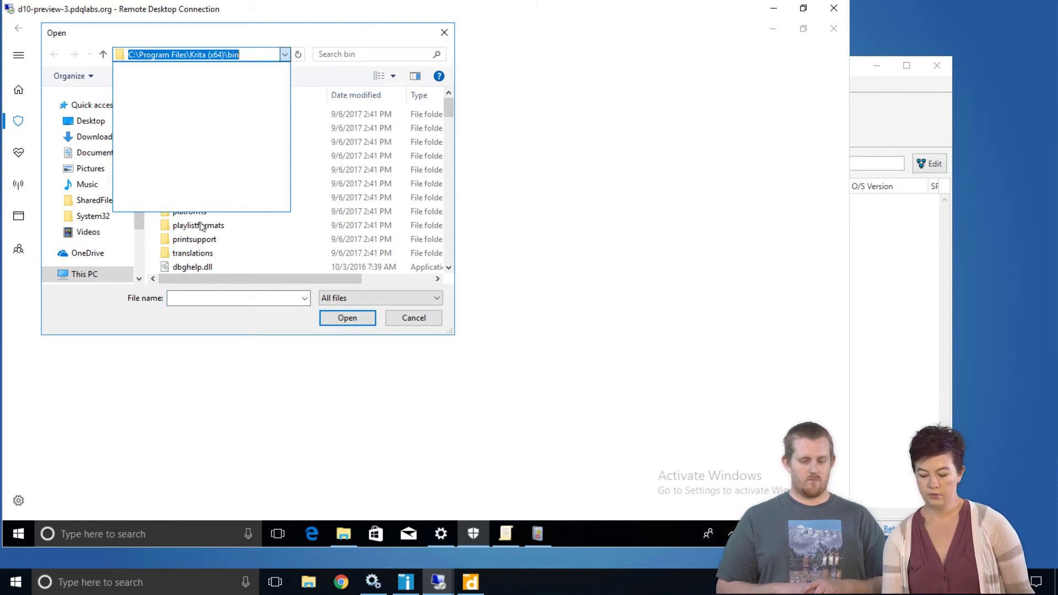
click(314, 43)
scroll(200, 208, down, 3)
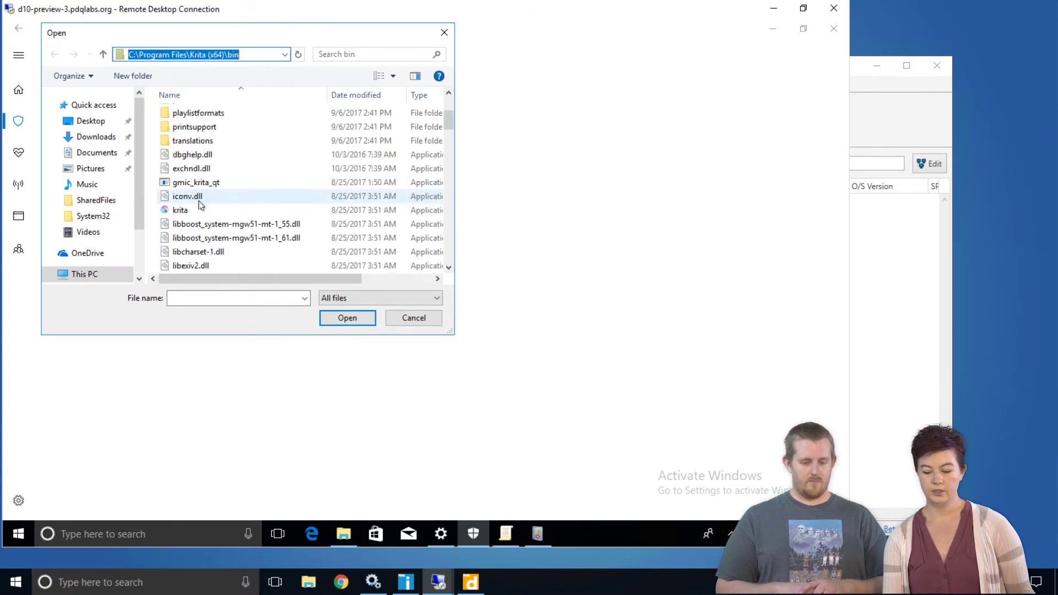
click(196, 209)
click(364, 322)
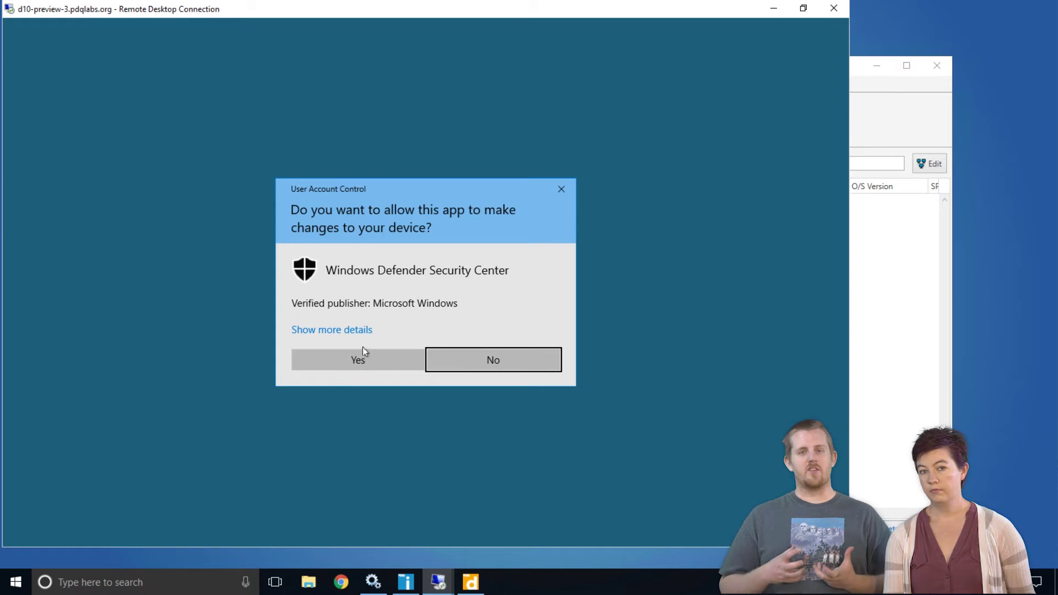
click(363, 348)
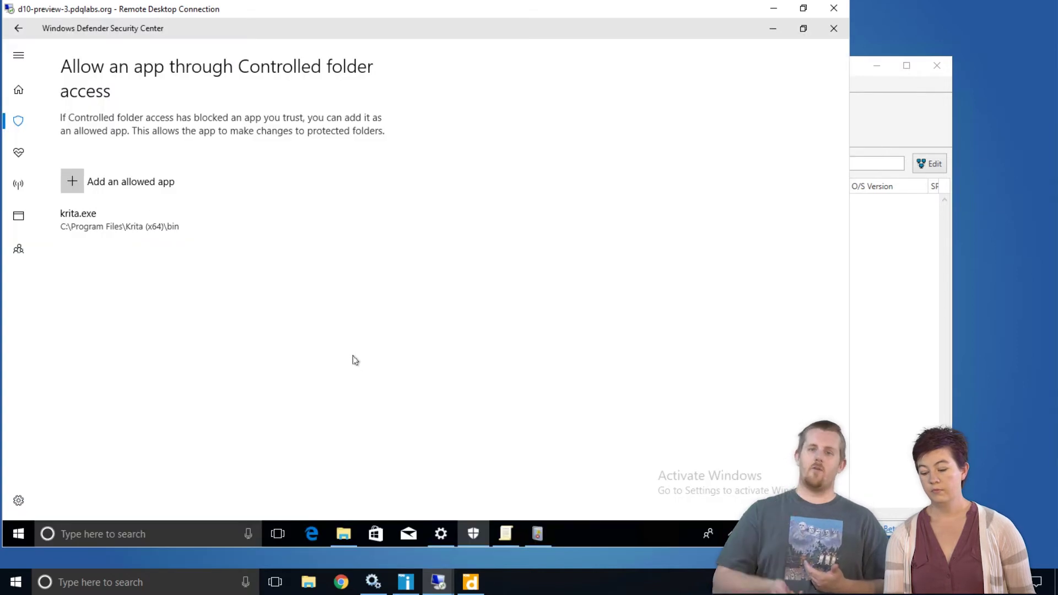
Expand the allowed krita.exe entry, then switch to the Local Group Policy Editor window
click(130, 223)
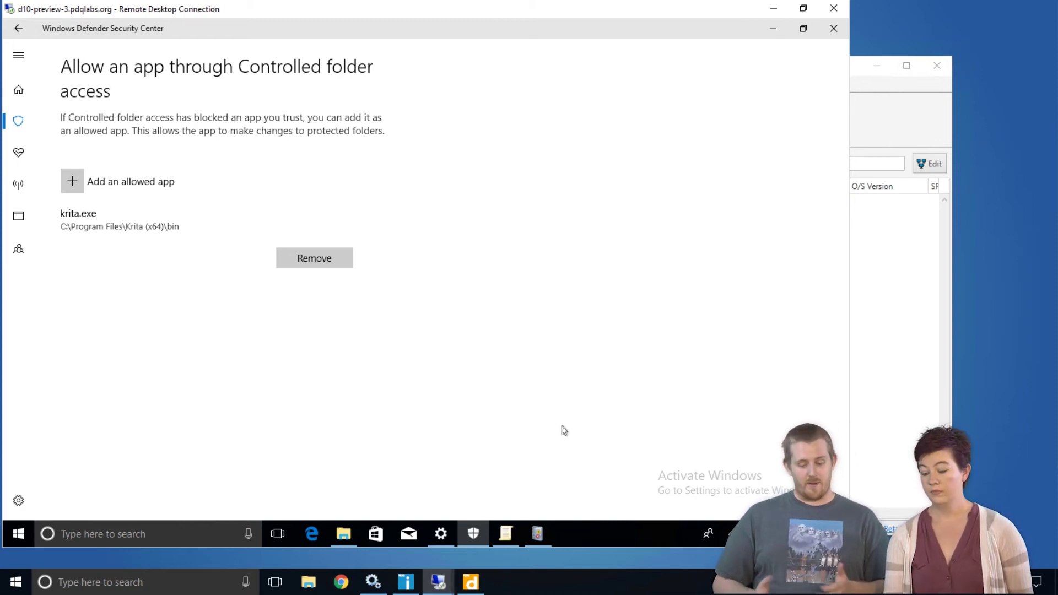
click(504, 540)
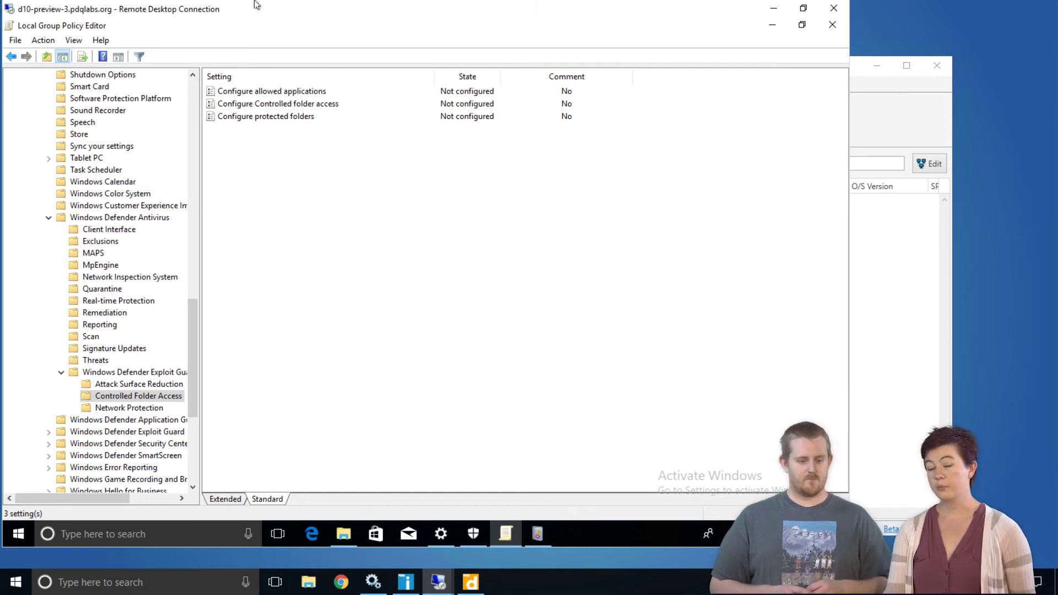
mouse_move(256, 4)
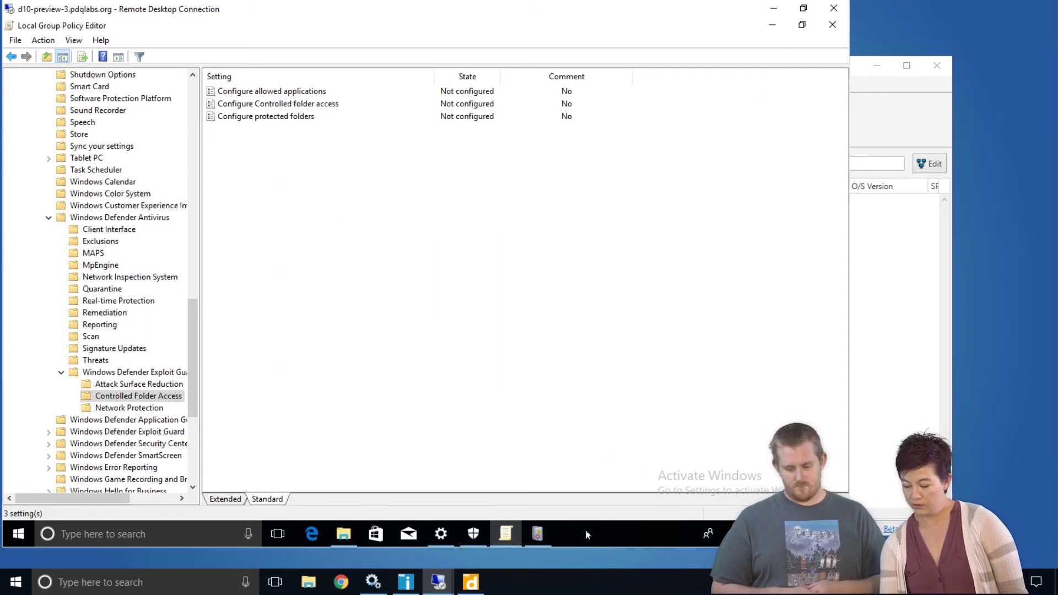
click(538, 534)
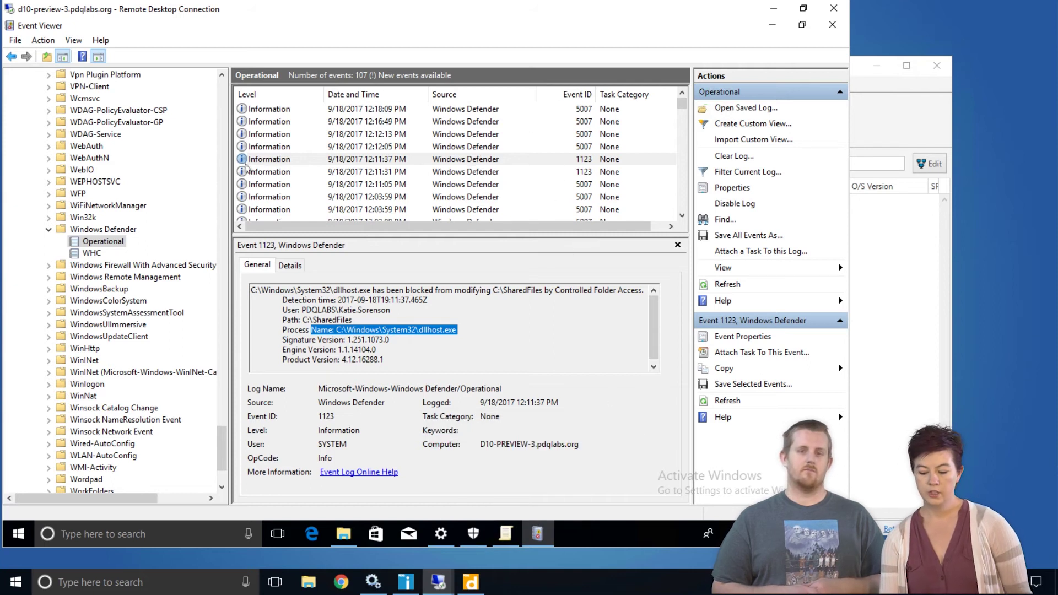
Open the Windows Defender Operational log under Applications and Services Logs > Microsoft > Windows
drag(221, 449, 221, 81)
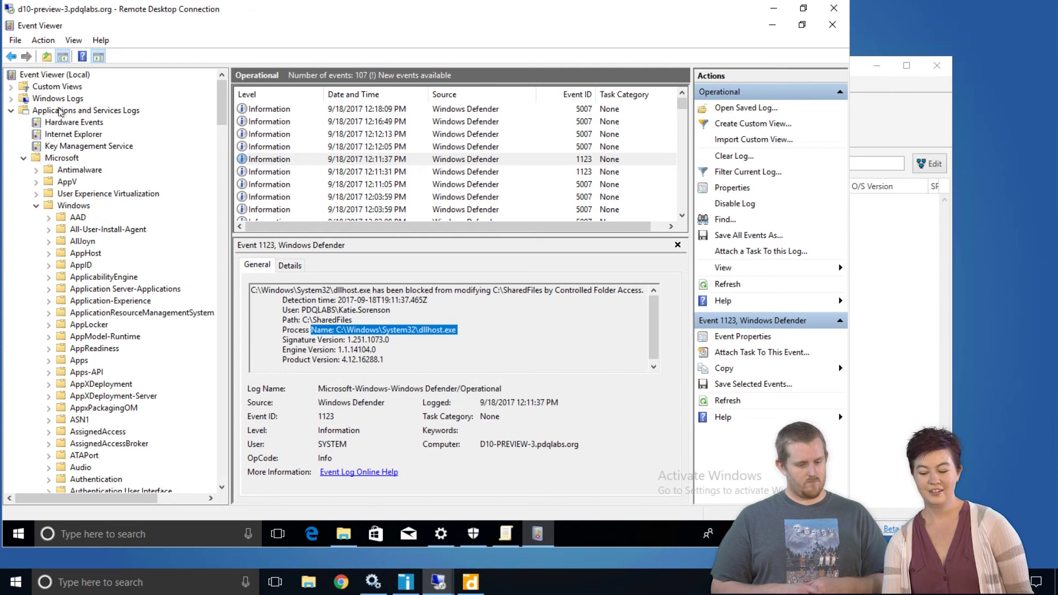
click(60, 111)
click(61, 158)
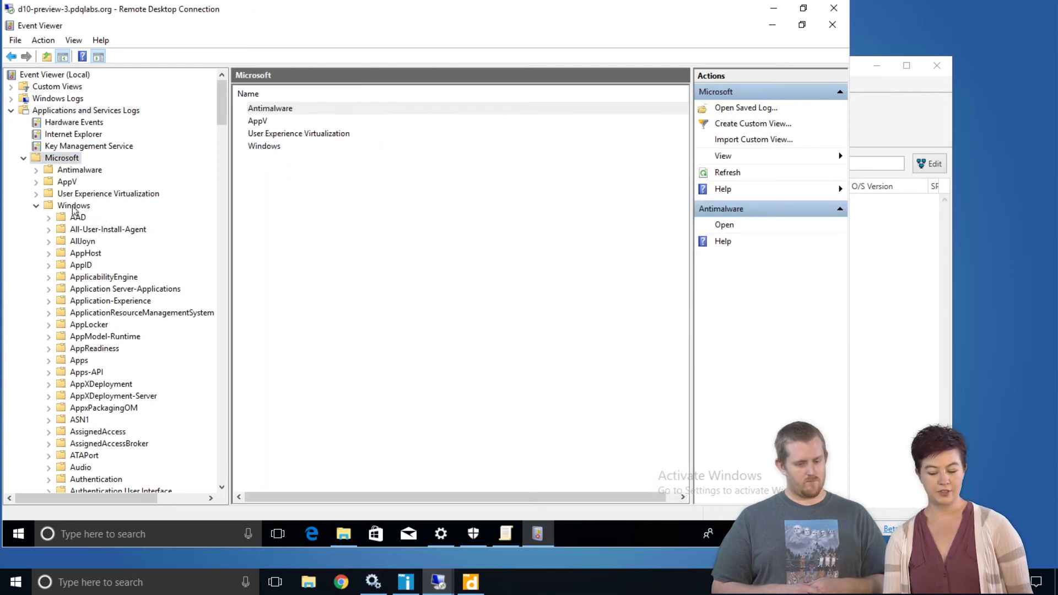
click(73, 206)
scroll(109, 370, down, 20)
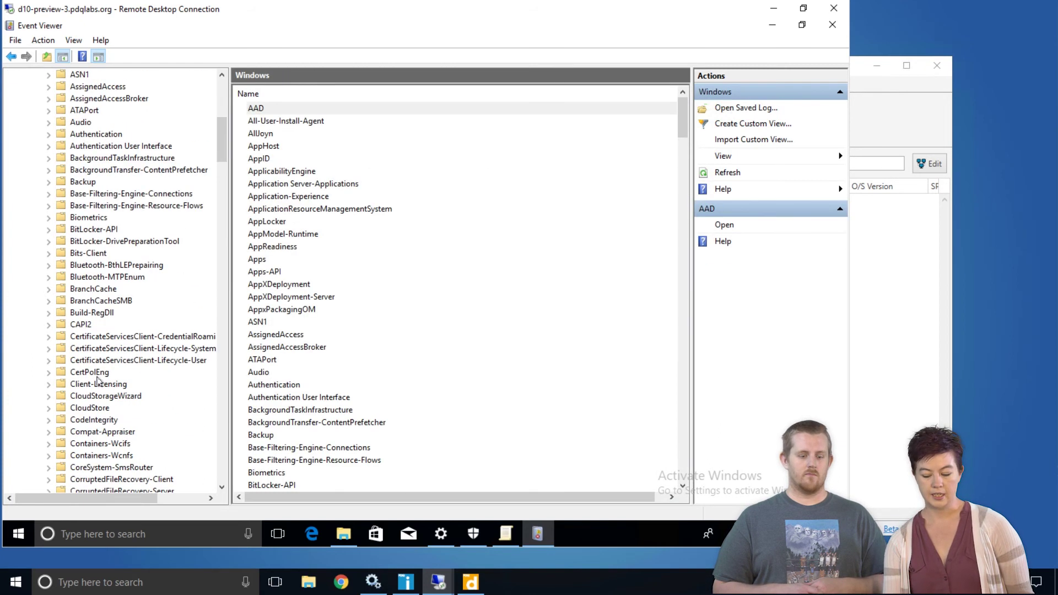
scroll(109, 370, down, 20)
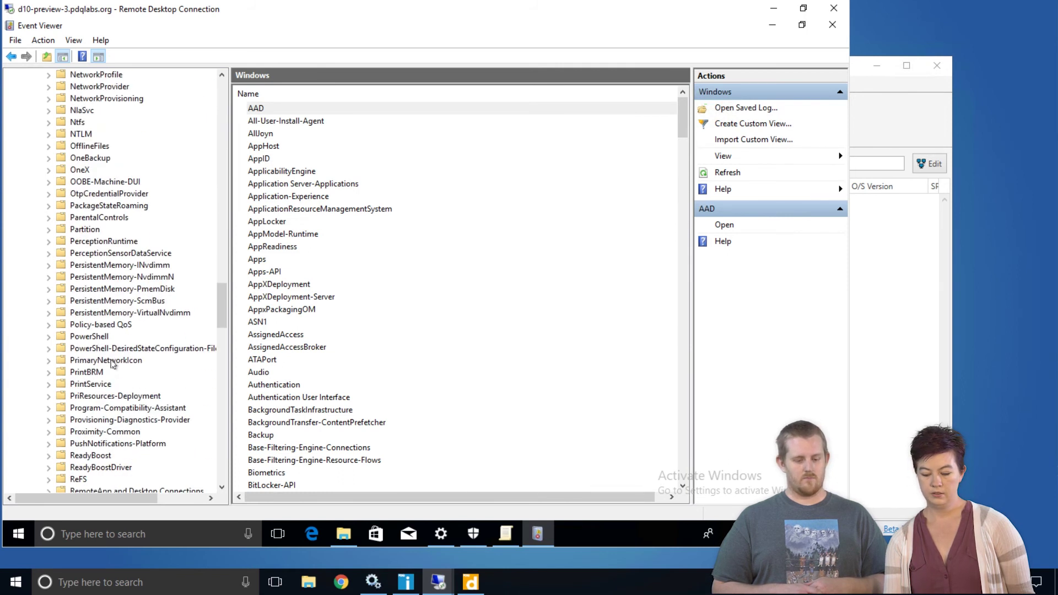
scroll(112, 361, down, 20)
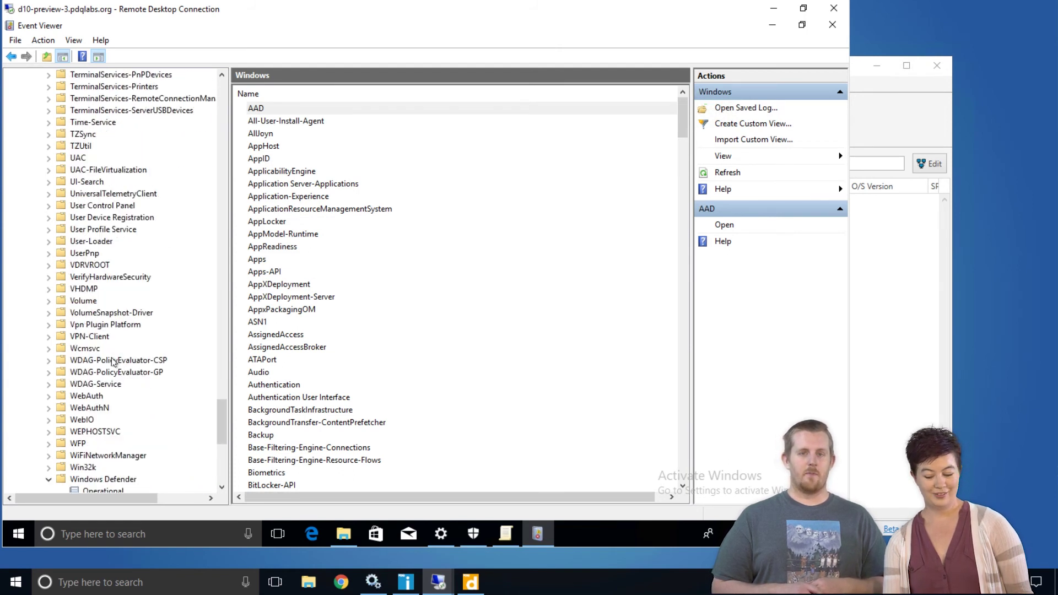
click(102, 264)
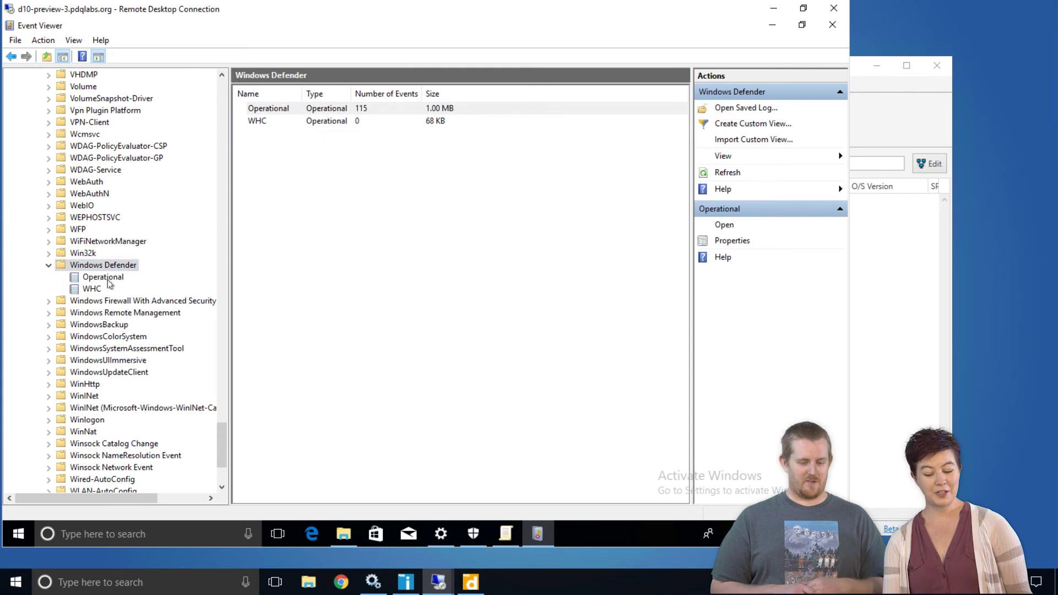
click(111, 280)
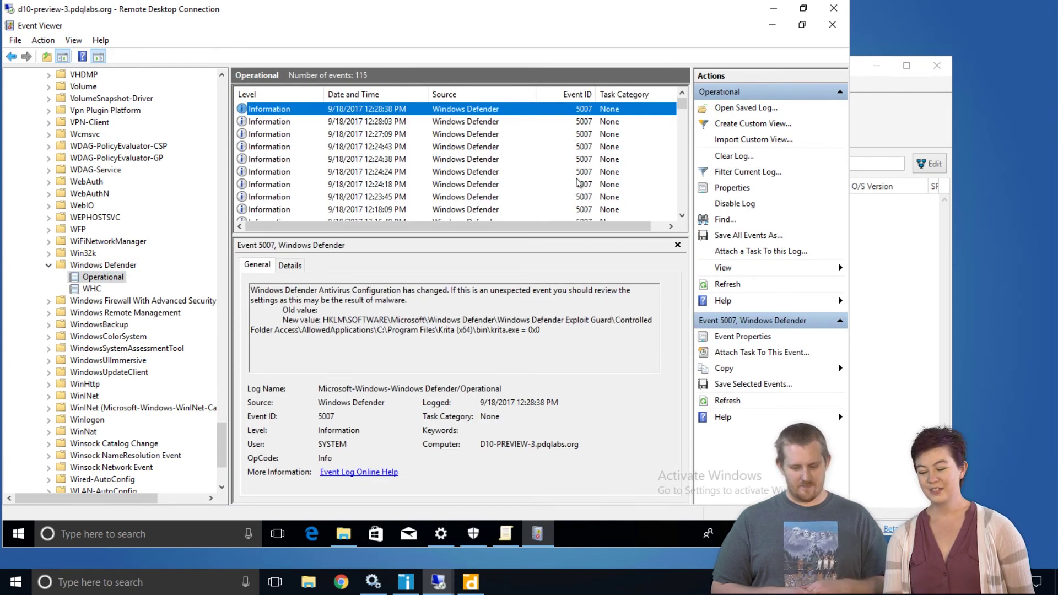
Select event 1123 and highlight its C:\SharedFiles path and dllhost.exe process name
scroll(567, 218, down, 5)
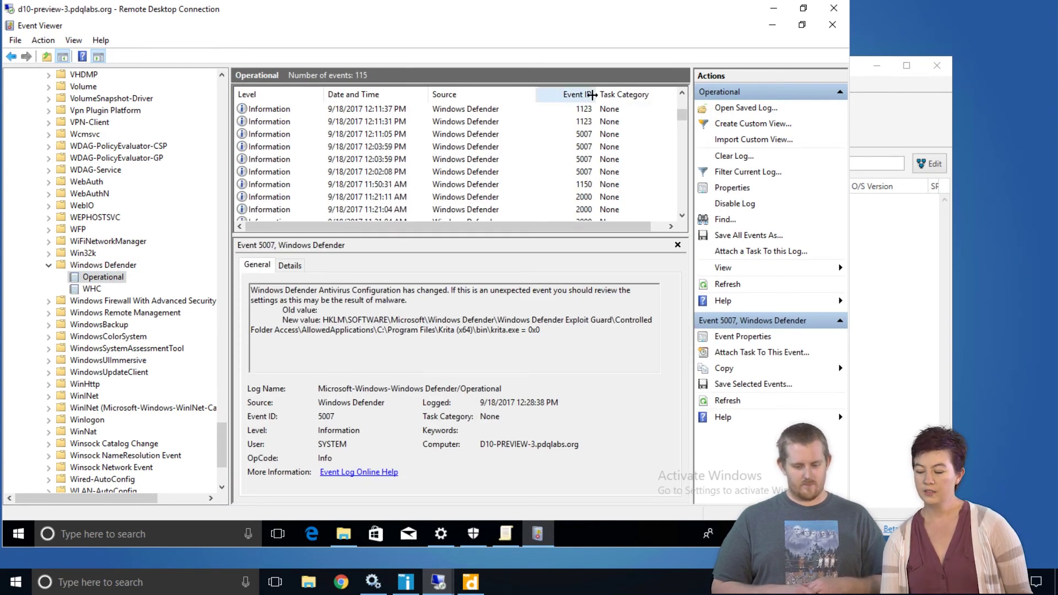
click(587, 111)
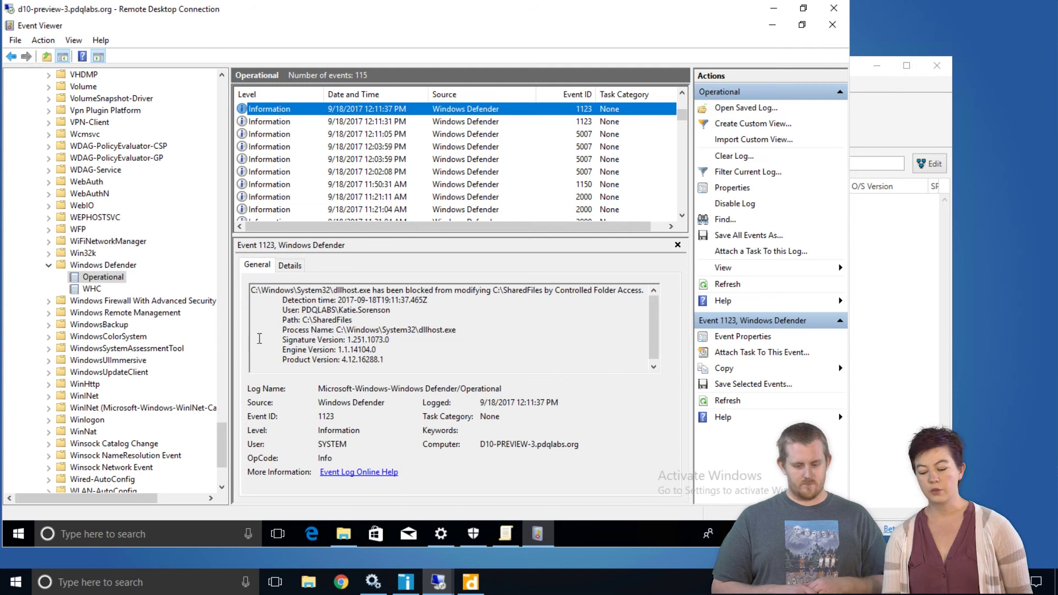
drag(294, 321, 335, 319)
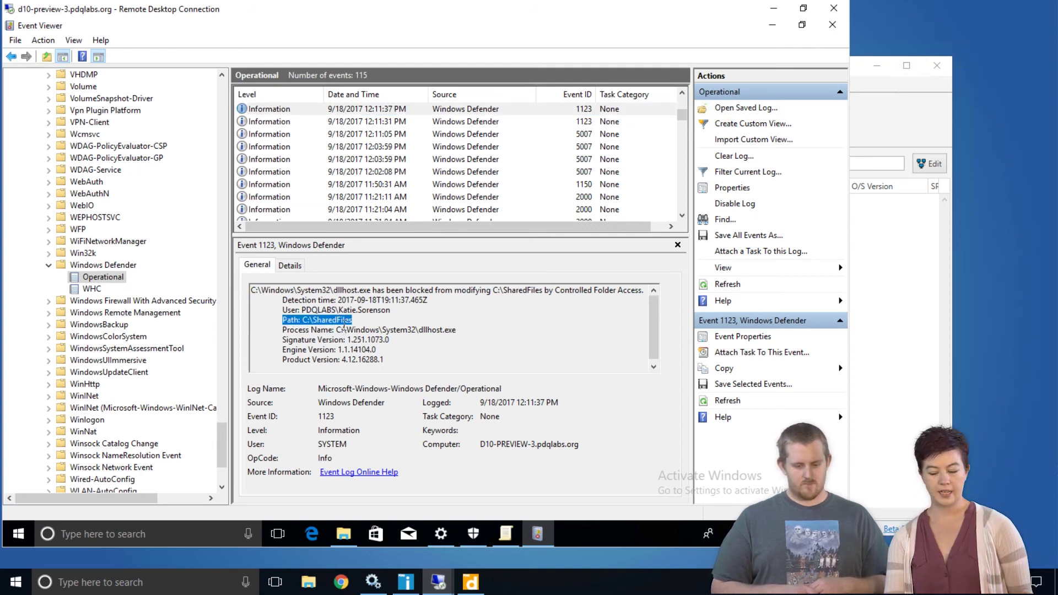
drag(334, 329, 459, 328)
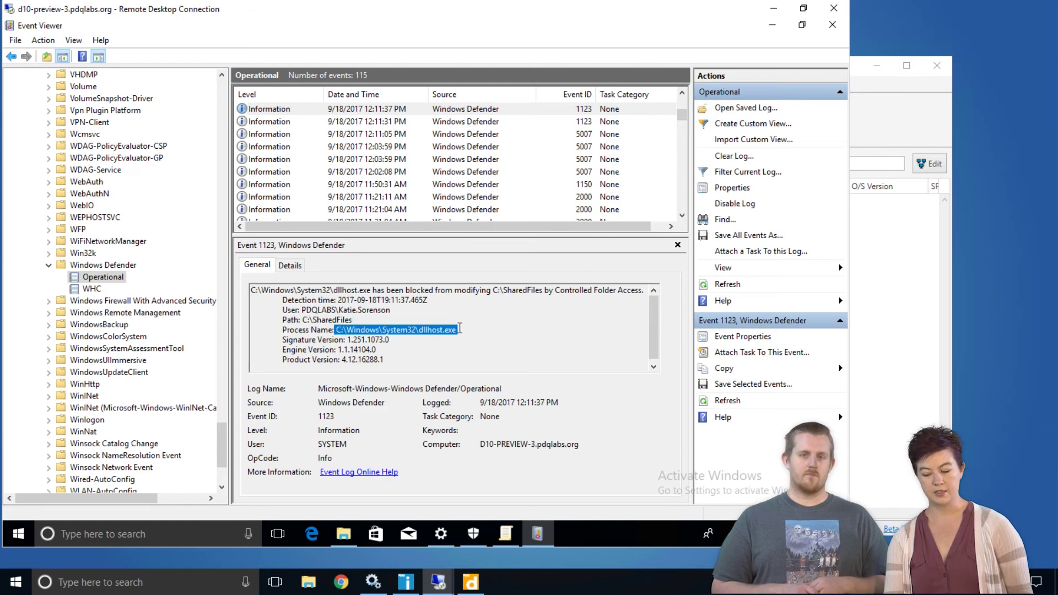